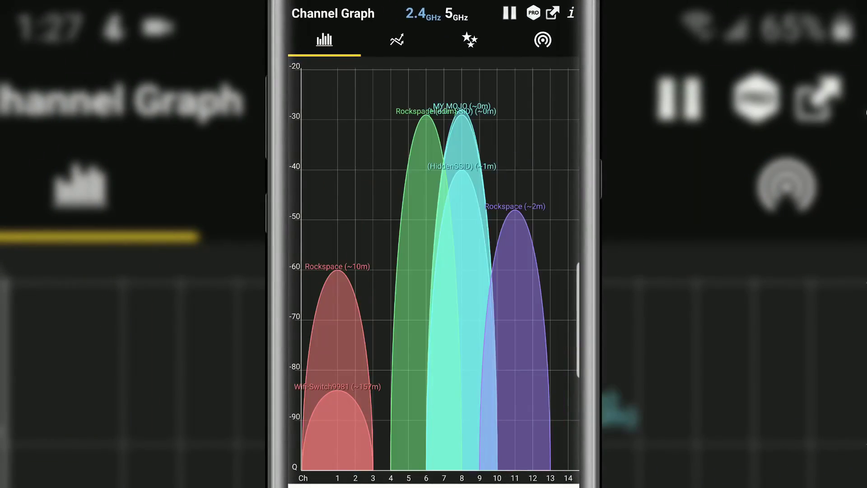
Step: Subscribe to the YouTube channel and open its bell notification preferences
left_click(456, 14)
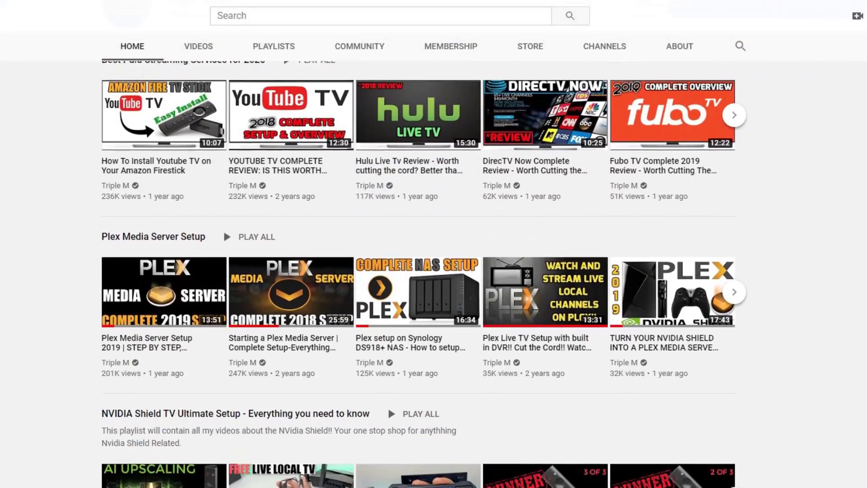
scroll(433, 271, "down", 7)
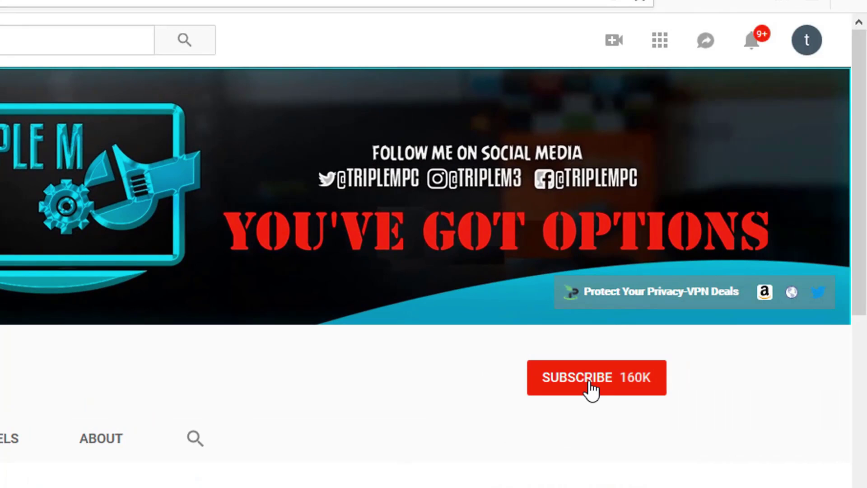
left_click(591, 388)
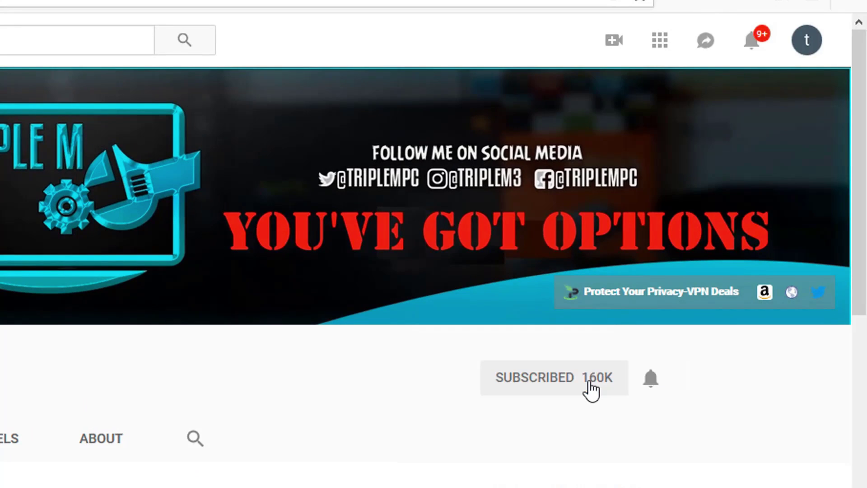
left_click(653, 389)
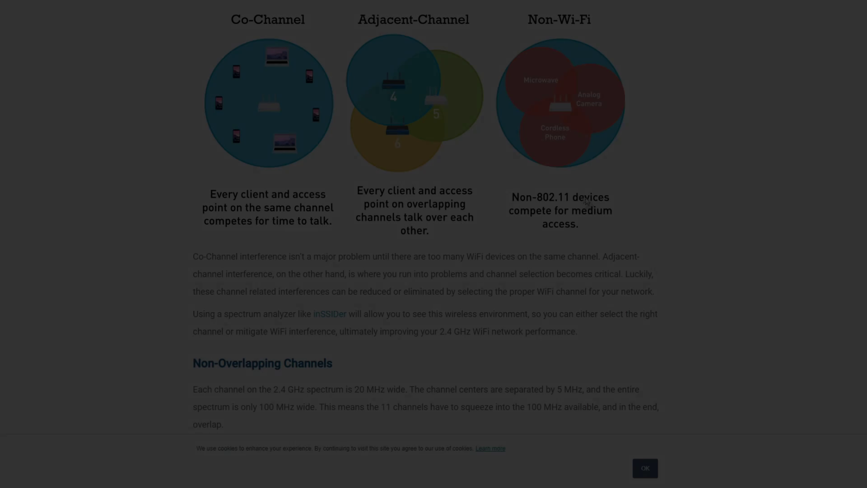
Step: Scroll up to the 'The three main causes of WiFi interference' heading
scroll(619, 235, "up", 1)
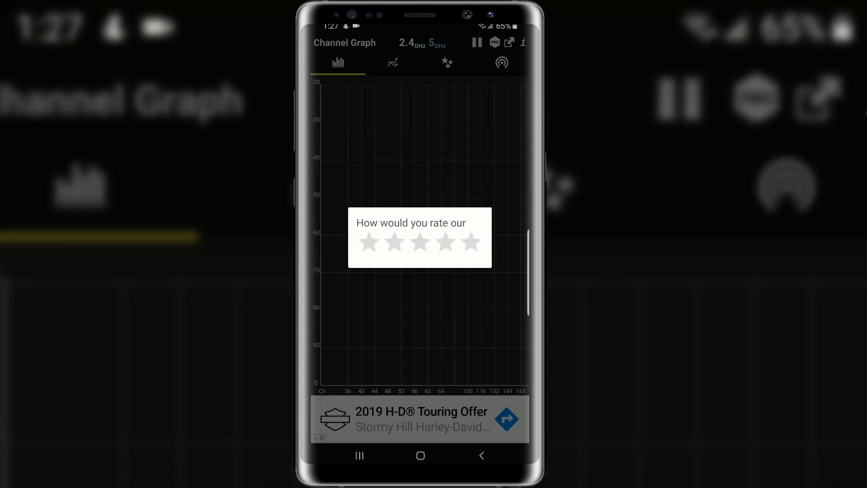
Step: Give WiFi Analyzer a two-star rating and decline the store review with 'No Thanks!'
left_click(395, 243)
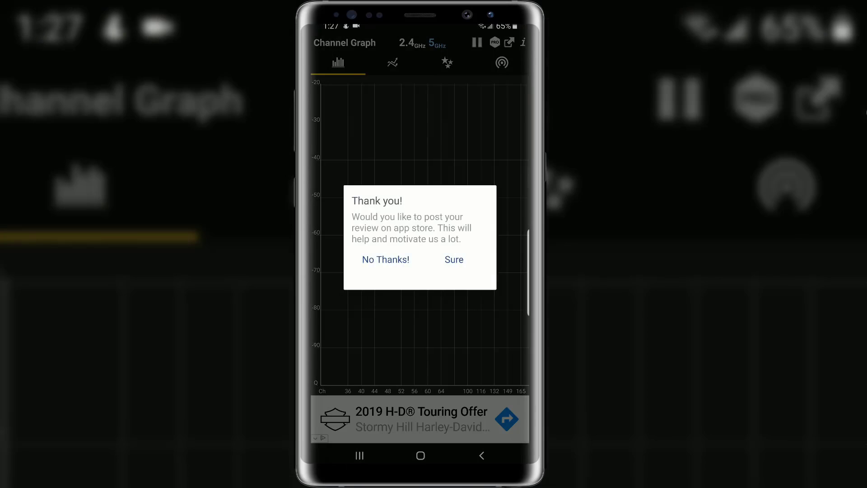
left_click(386, 259)
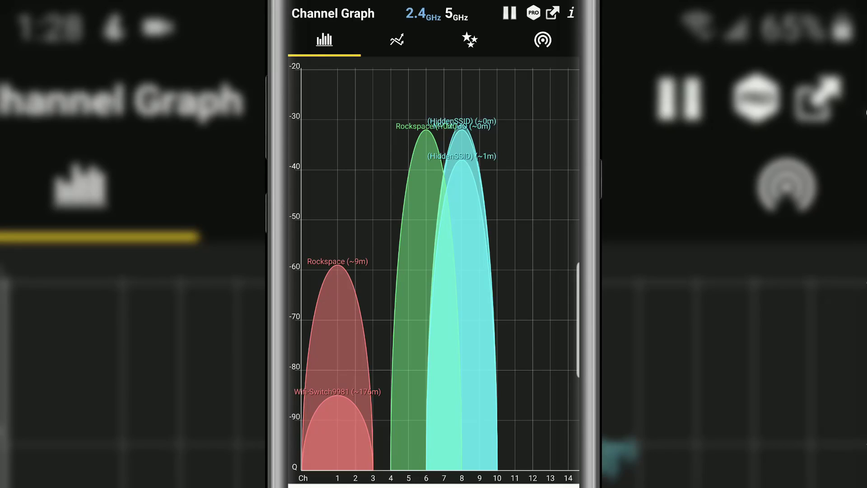
left_click(456, 14)
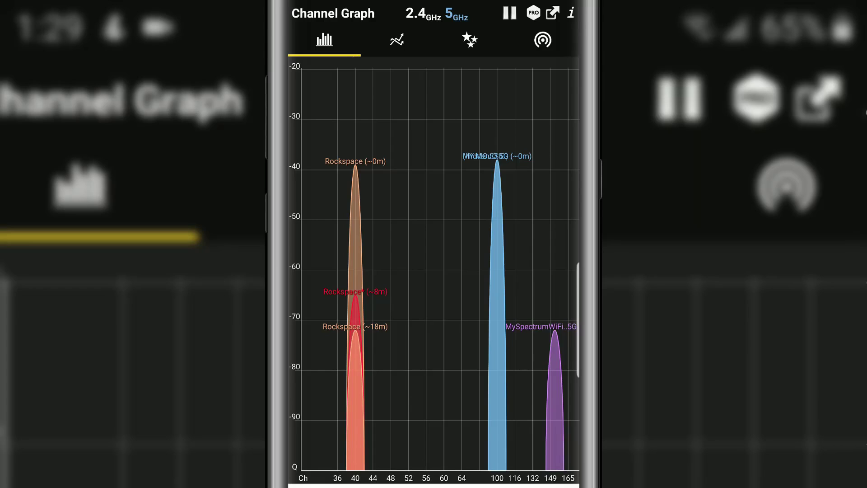
Step: Switch the channel graph to the 2.4 GHz band, showing channels 1–14
left_click(416, 13)
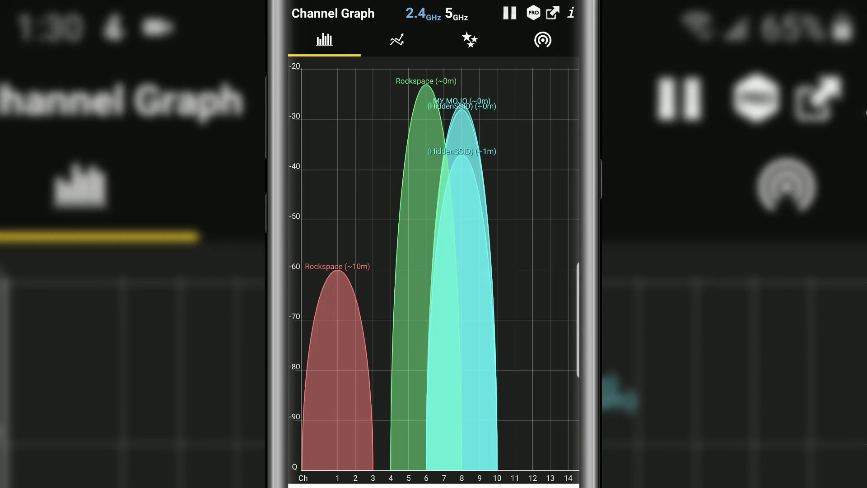
left_click(397, 39)
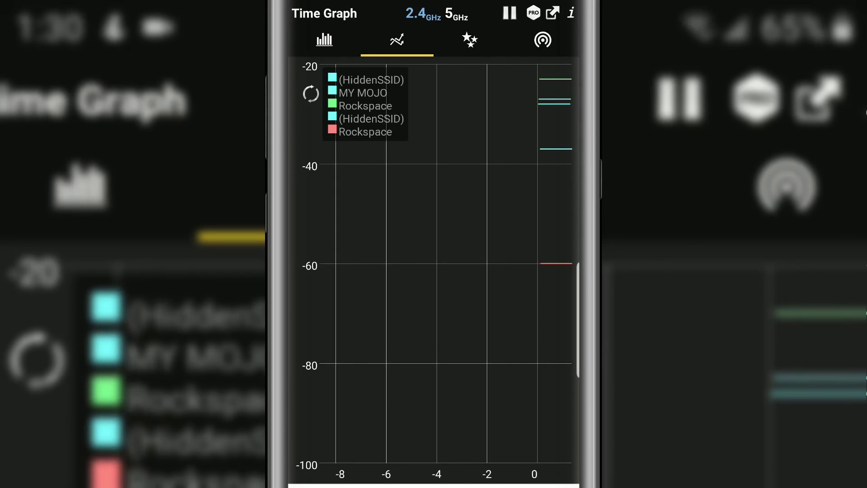
Step: Show the Best Channels ratings, recommending channels 3, 4, 10 and 11 for a new AP
left_click(470, 40)
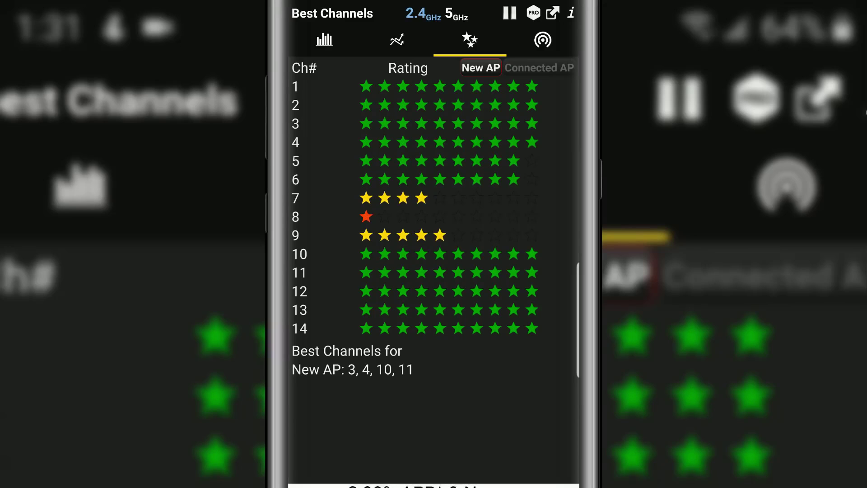
Step: Rate the 5 GHz band and find the recommended channels 36, 44, 48 and 52
left_click(456, 13)
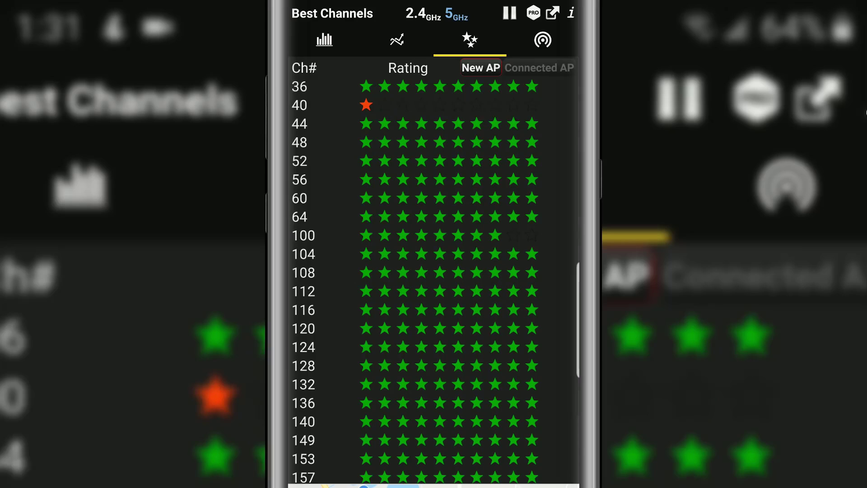
scroll(433, 271, "down", 2)
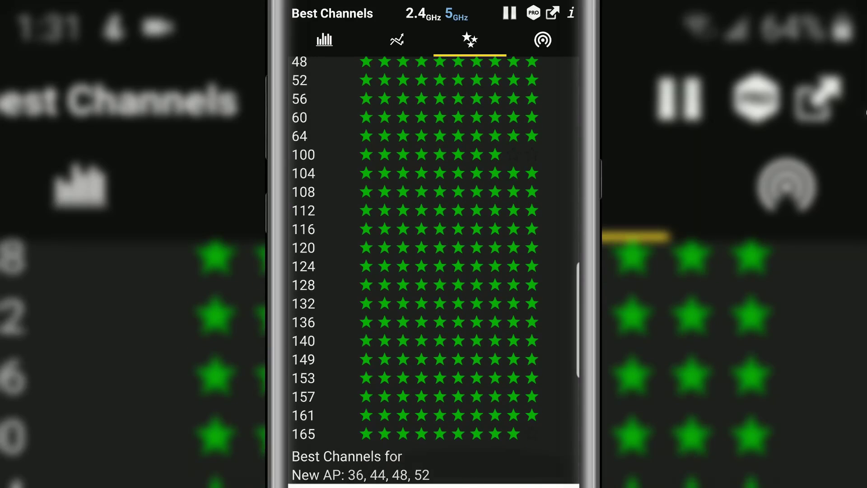
scroll(433, 271, "up", 2)
scroll(434, 271, "down", 2)
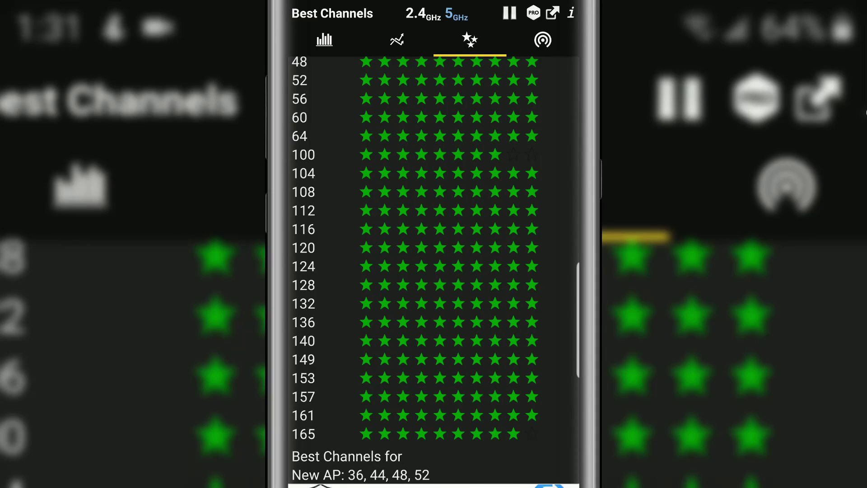
Step: Return to the 5 GHz Channel Graph showing networks on channels 40, 100 and 149–153
scroll(433, 271, "up", 3)
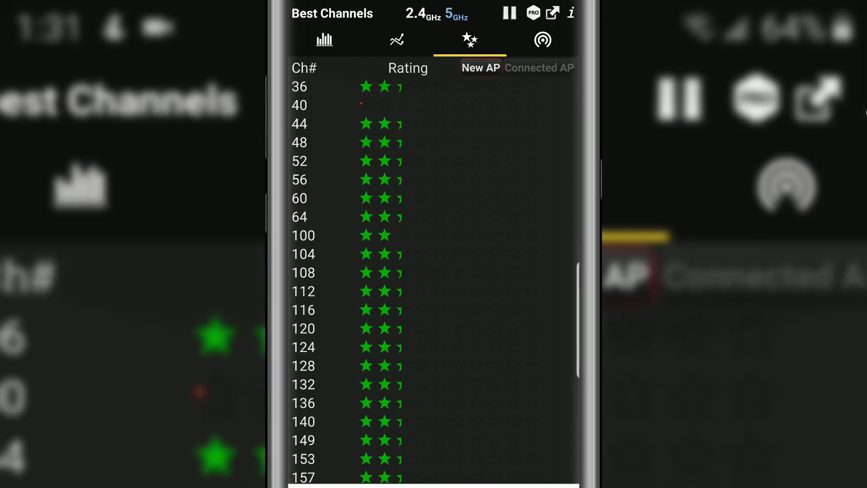
left_click(324, 40)
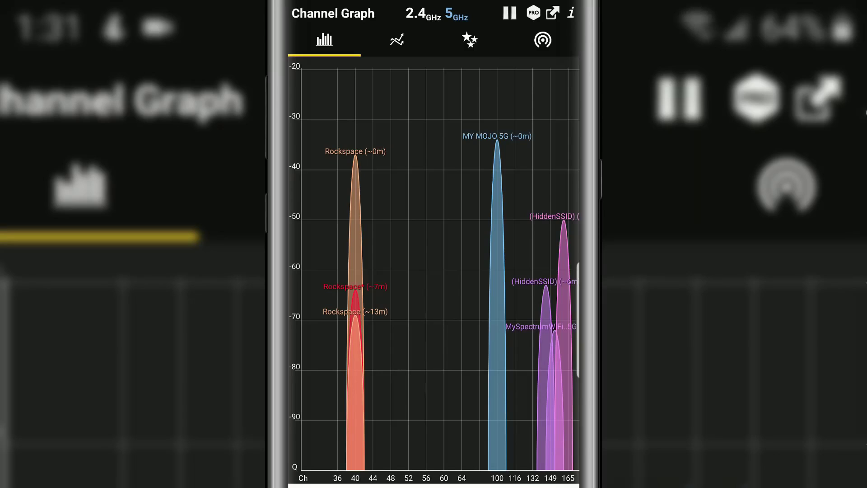
Step: Show the list of nearby access points in the Access Points view
left_click(543, 40)
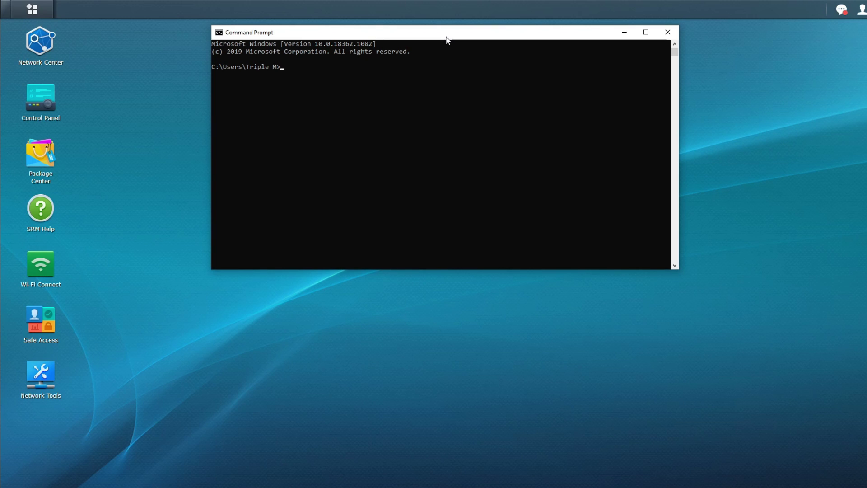
Step: Run ipconfig and select the default gateway address 192.168.1.1
type("ipconfig")
key("Return")
left_click(408, 82)
left_click_drag(408, 82, 360, 82)
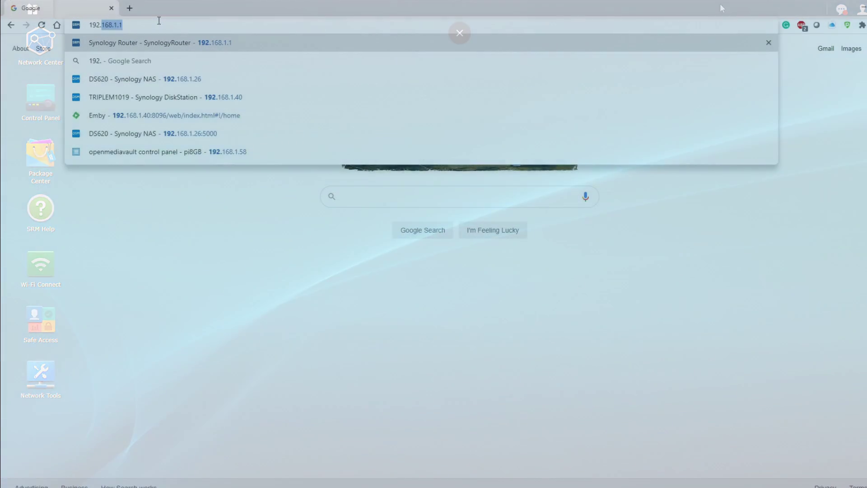
Step: Load the router's management page at 192.168.1.1 in Chrome
type("168.1.1")
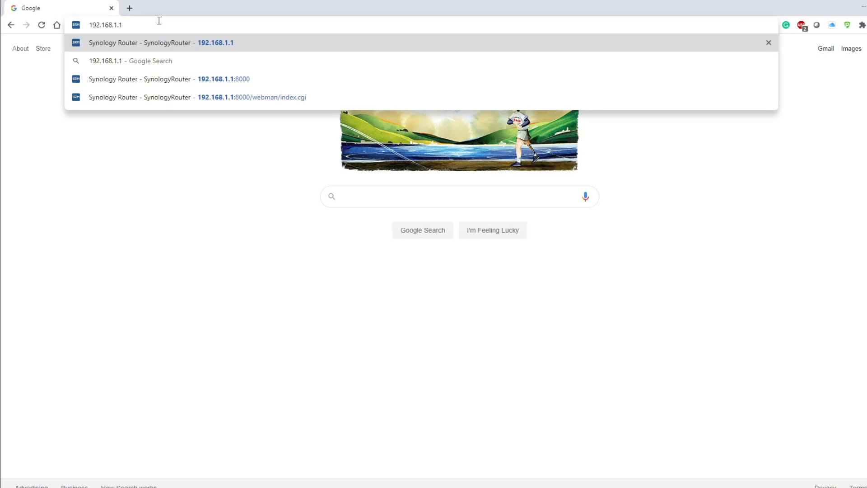
key("Return")
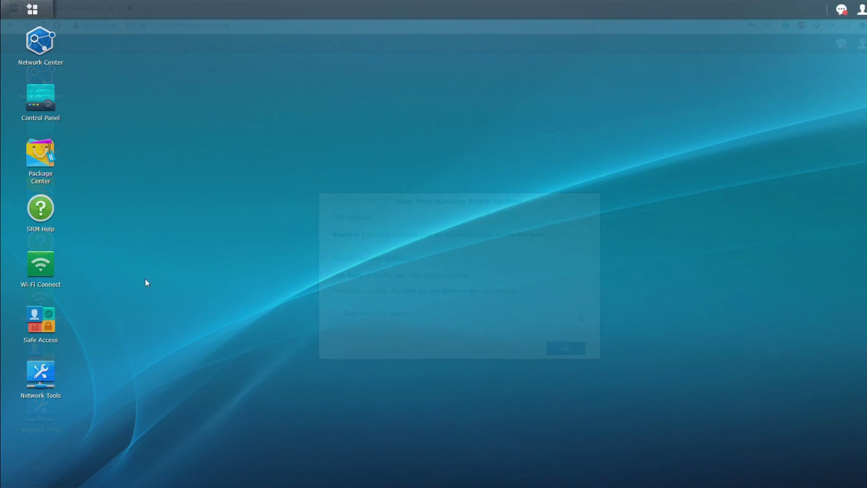
Step: Bring up Wi-Fi Connect's Wireless page, showing 5GHz-1 on Channel 100 and 5GHz-2 disabled
left_click(48, 267)
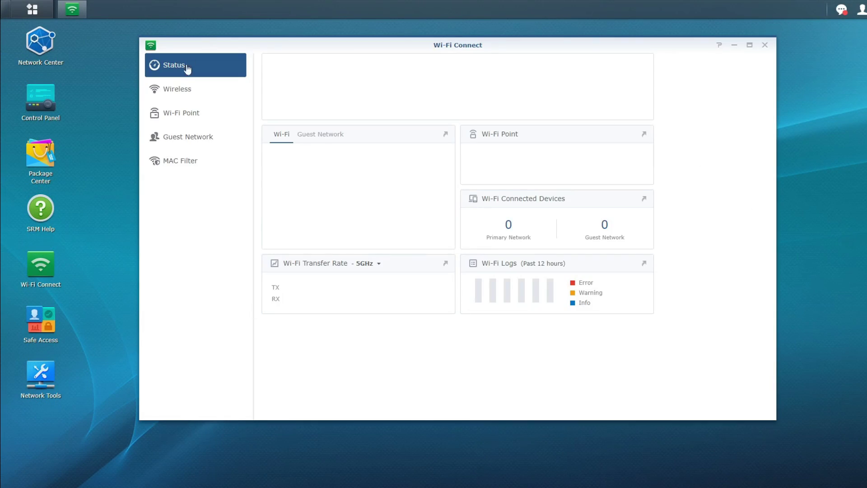
left_click(180, 90)
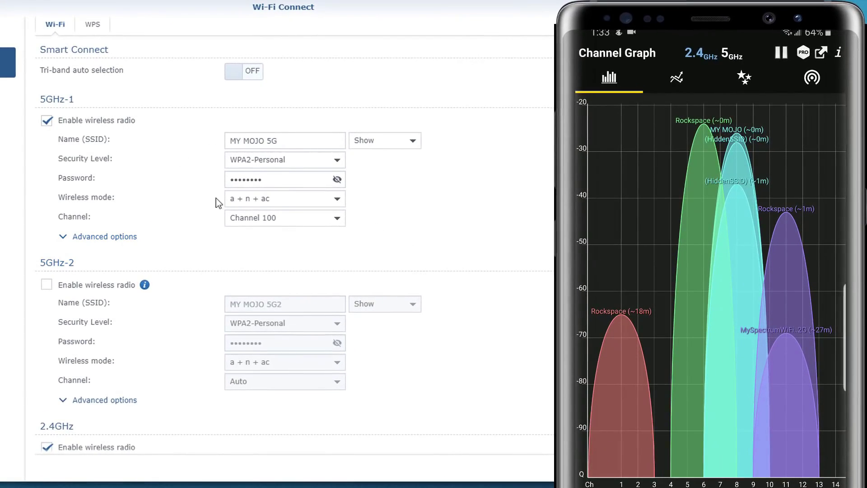
scroll(368, 215, "down", 2)
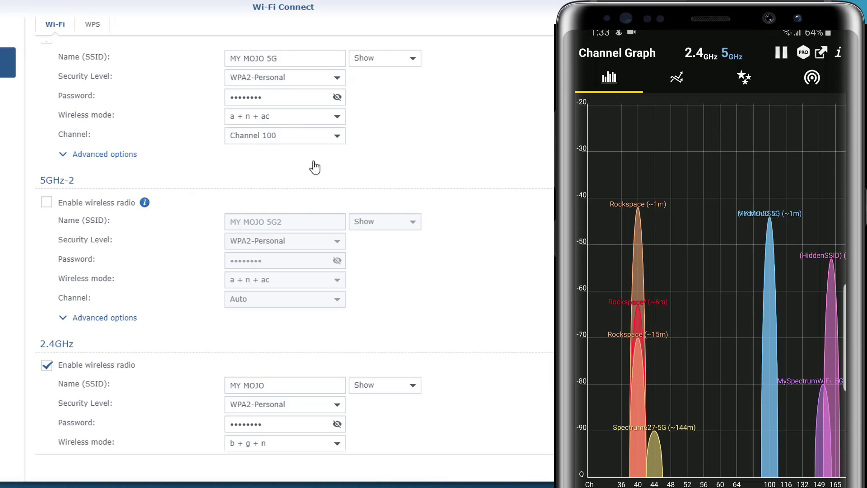
left_click(332, 143)
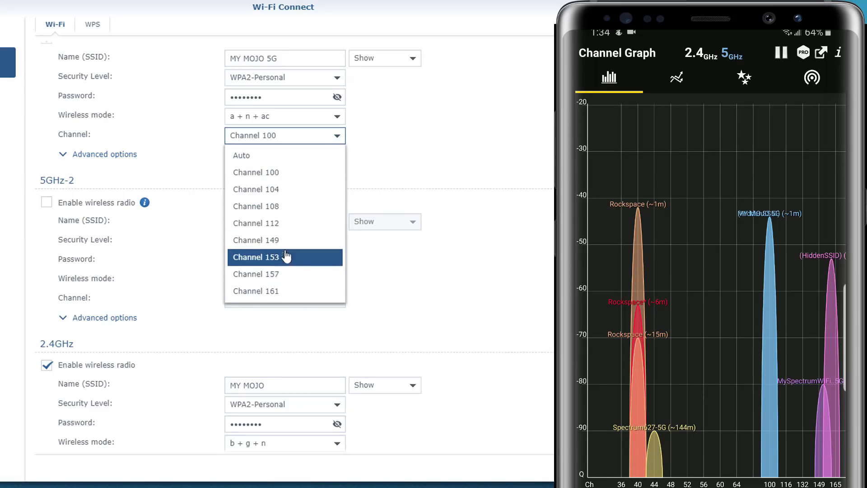
left_click(329, 171)
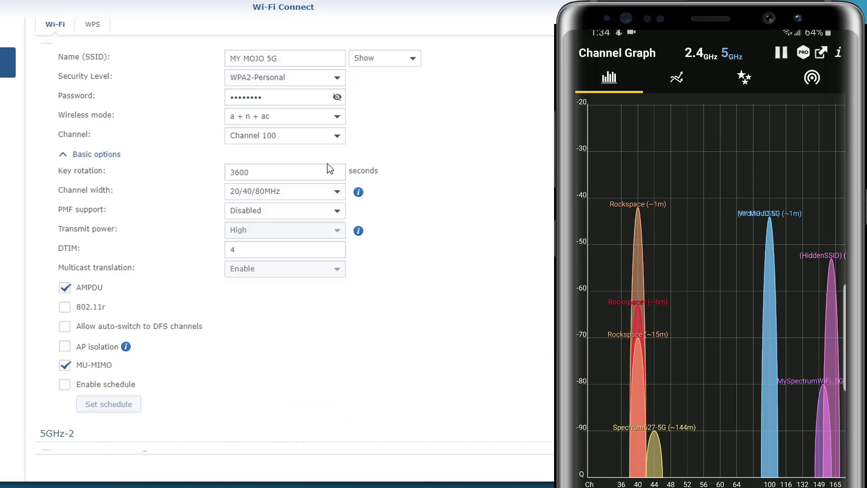
left_click(107, 158)
scroll(429, 187, "down", 2)
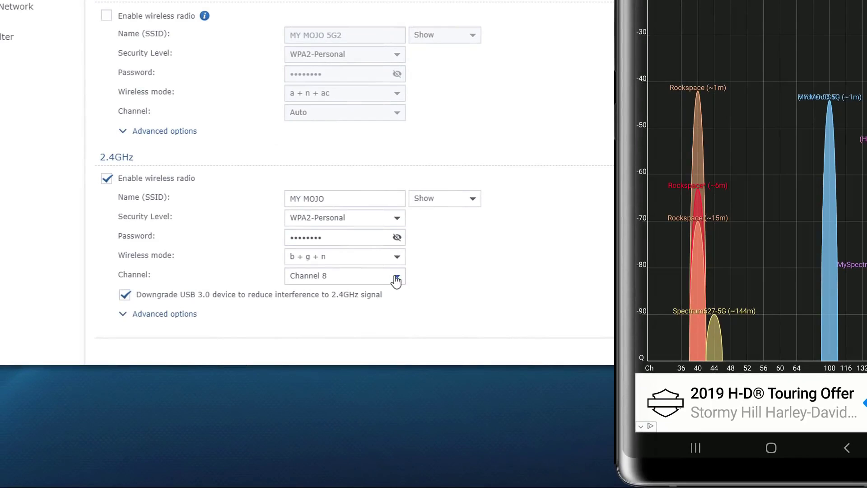
left_click(343, 386)
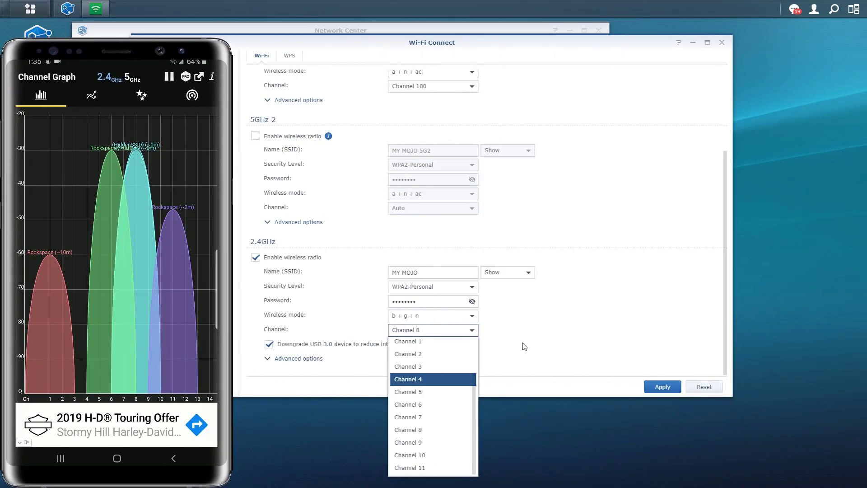
scroll(519, 360, "up", 2)
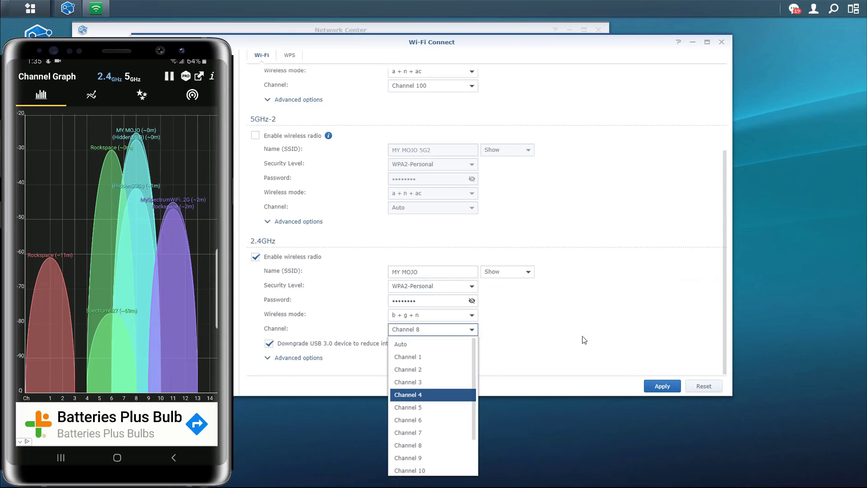
left_click(593, 339)
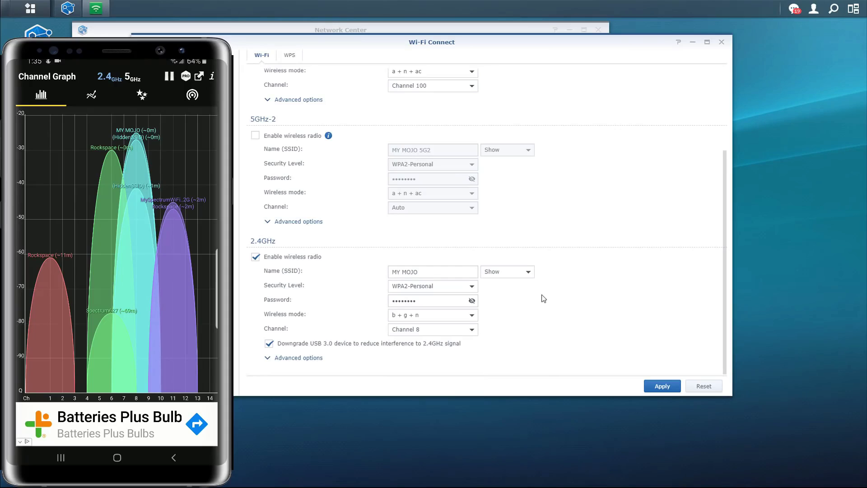